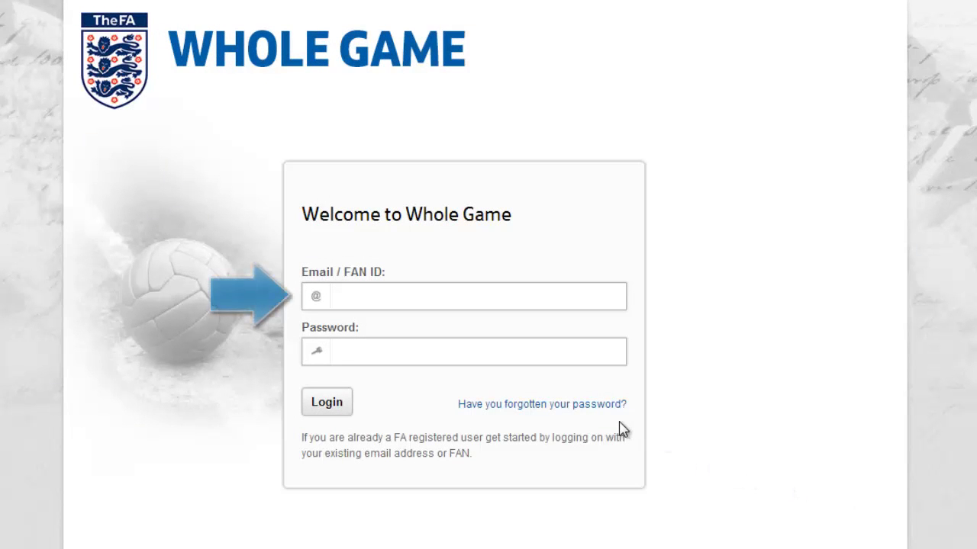
# Log in to Whole Game with the club secretary's FAN ID and account password
pyautogui.click(481, 299)
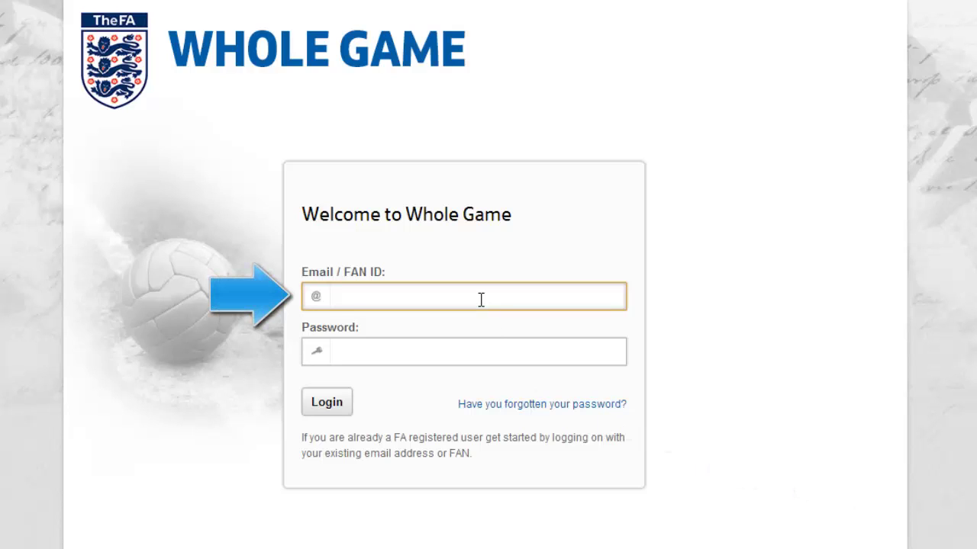
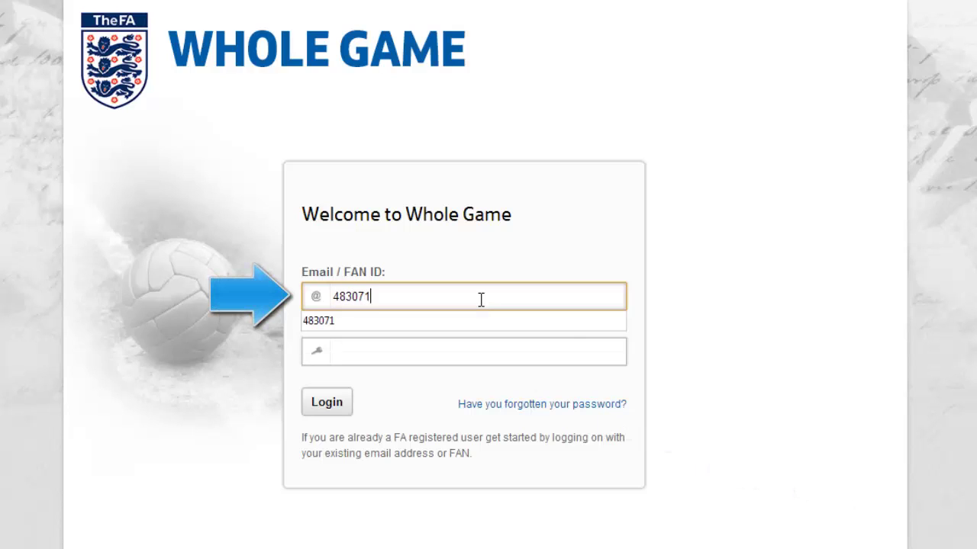
pyautogui.click(603, 351)
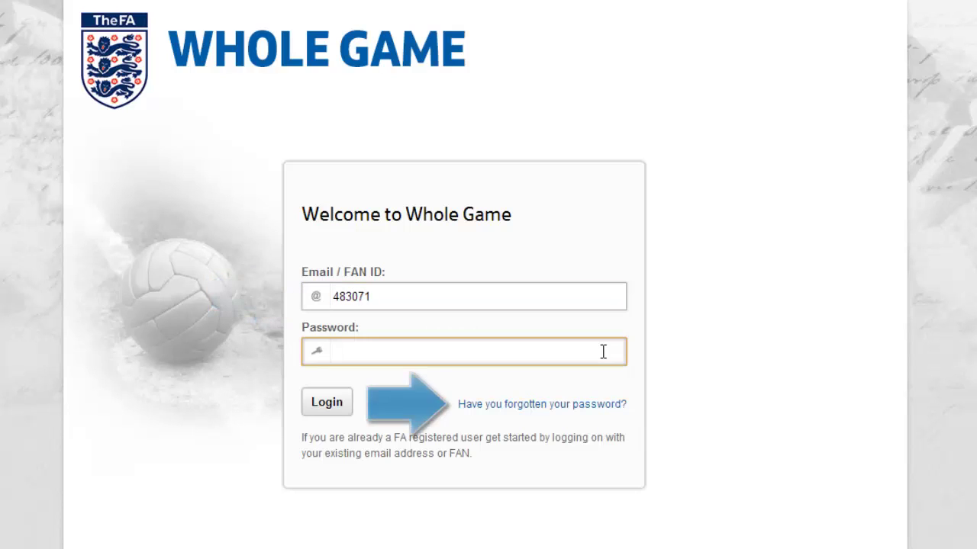
pyautogui.click(612, 409)
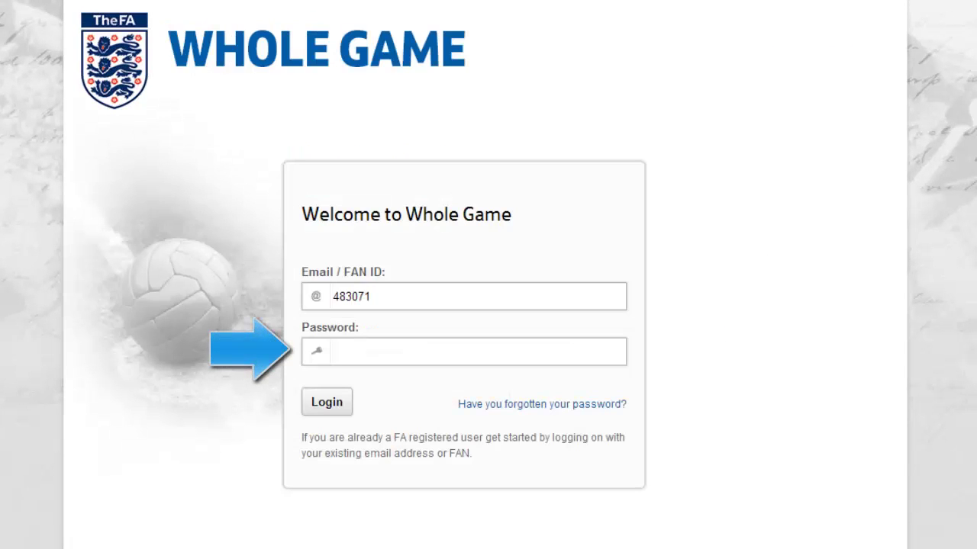
pyautogui.click(355, 351)
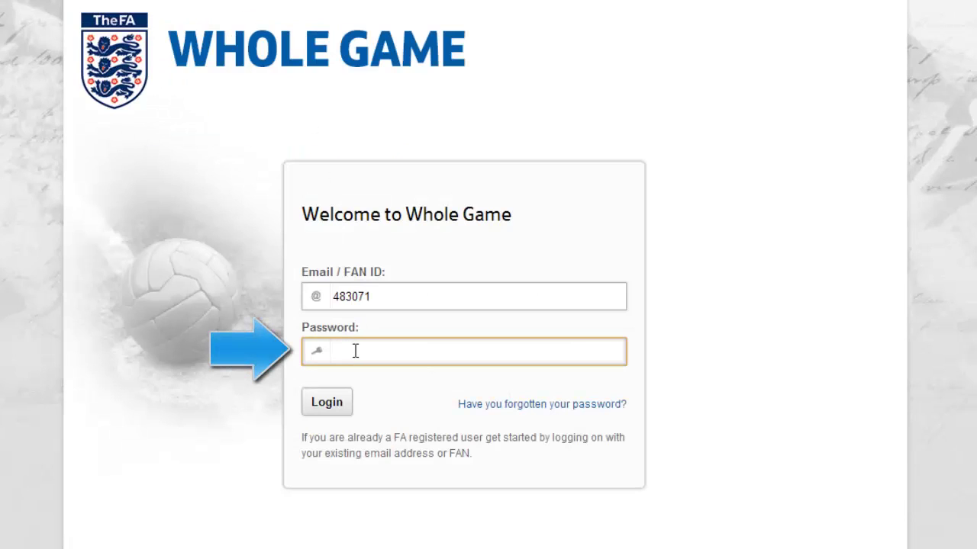
pyautogui.write('•••••••')
pyautogui.click(336, 408)
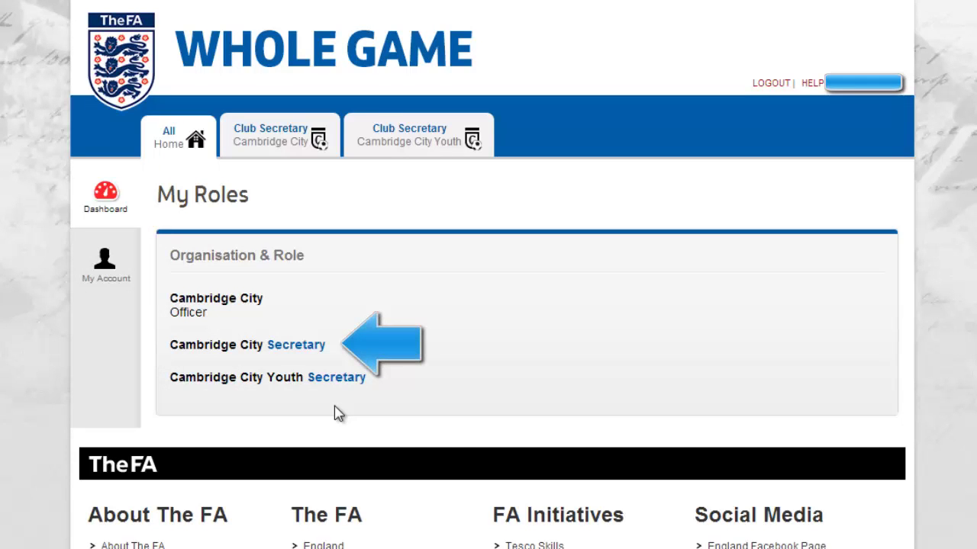
# Open Cambridge City via its Secretary role and start the Affiliation 2014 - 2015
pyautogui.click(314, 347)
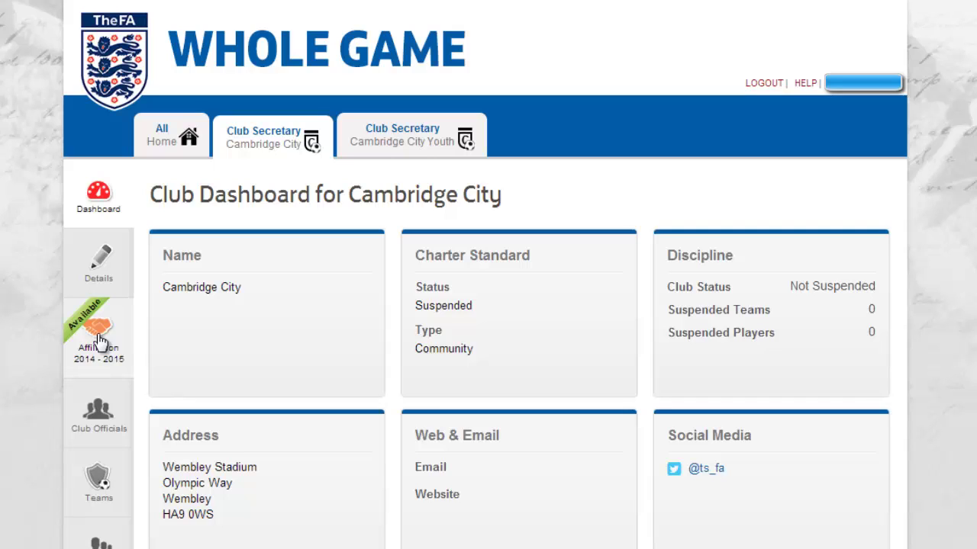
pyautogui.click(99, 339)
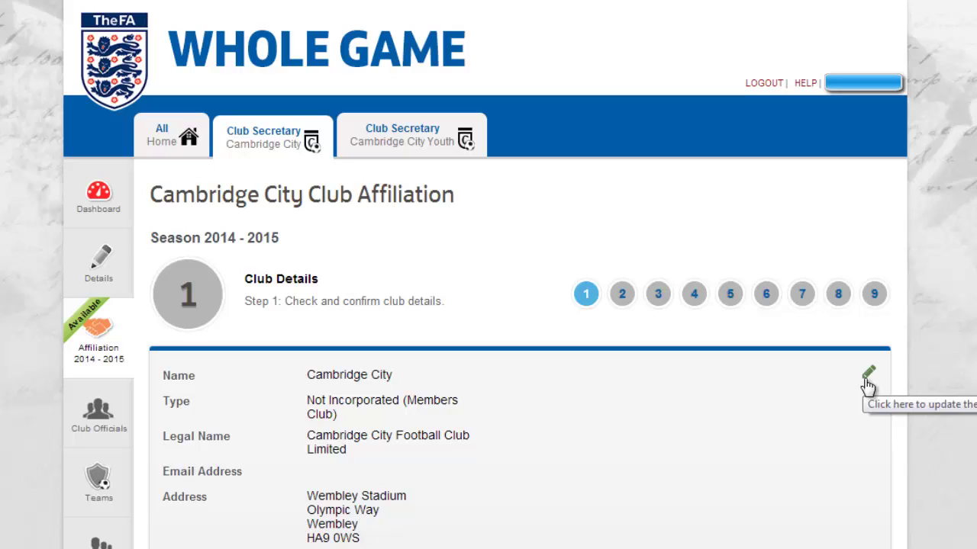
# Open the Modify Cambridge City Club Details form from the Club Details step
pyautogui.click(868, 375)
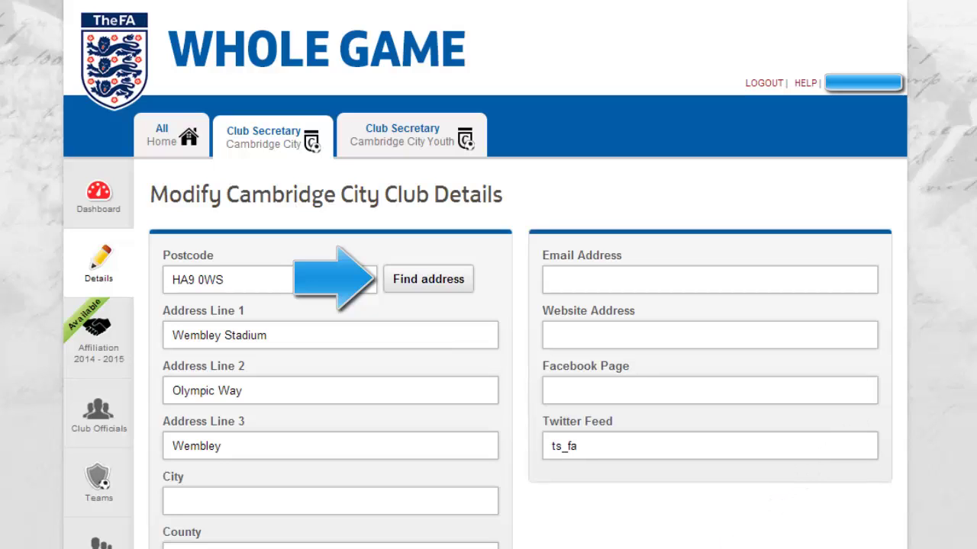
# Change the club's city to London and save the club details
pyautogui.click(356, 505)
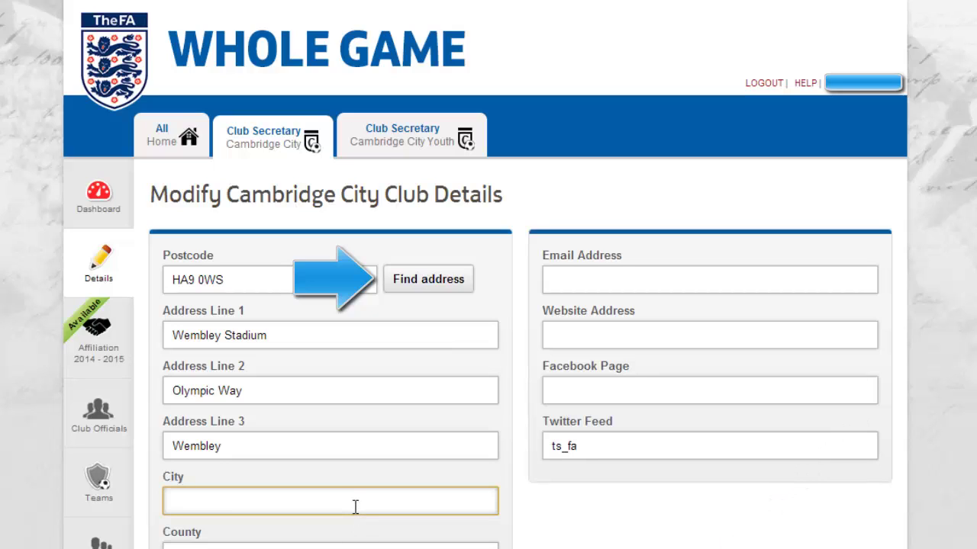
pyautogui.write('Lon')
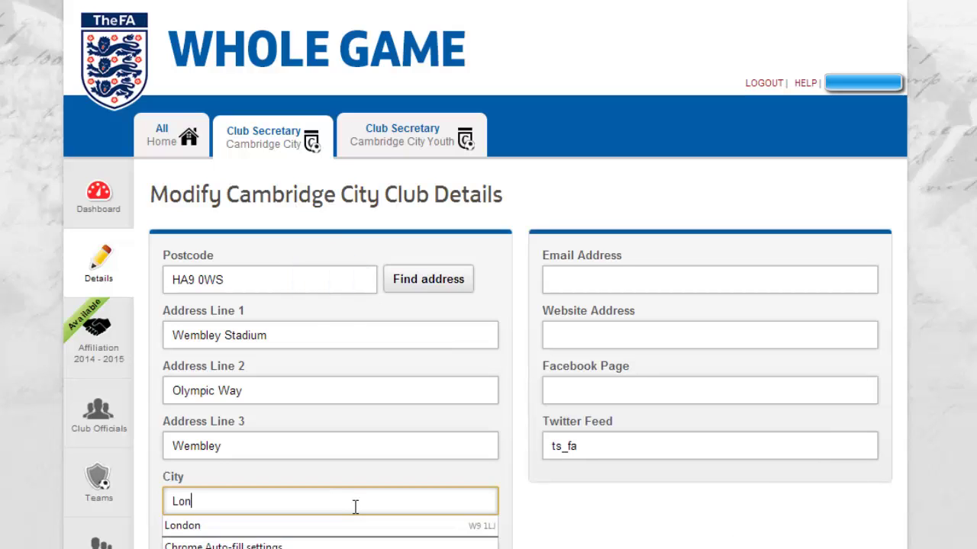
pyautogui.write('don')
pyautogui.click(365, 480)
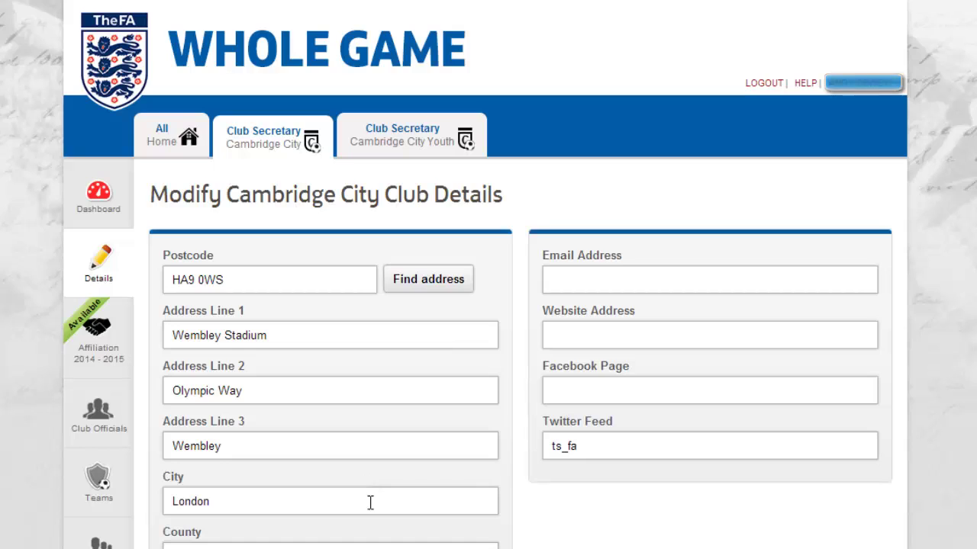
pyautogui.scroll(-3, 366, 492)
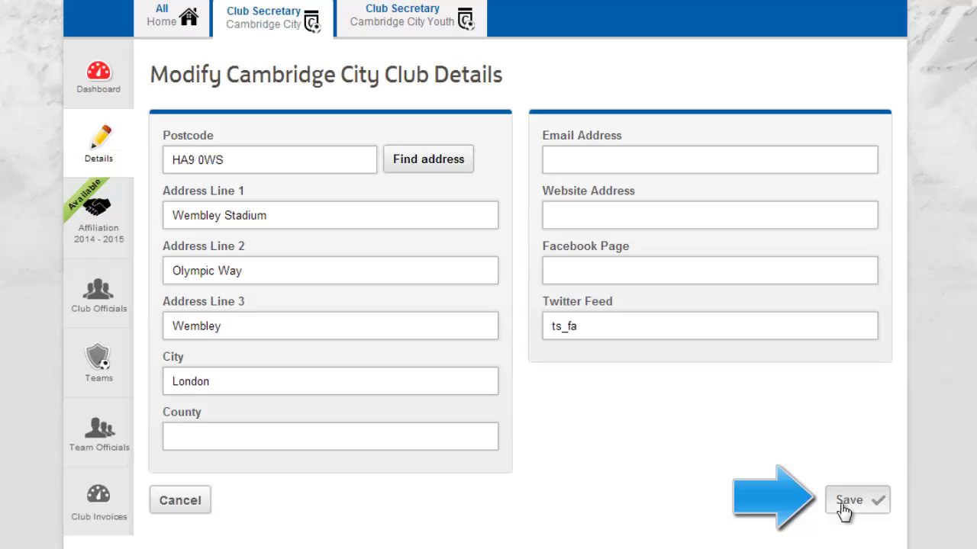
pyautogui.click(849, 500)
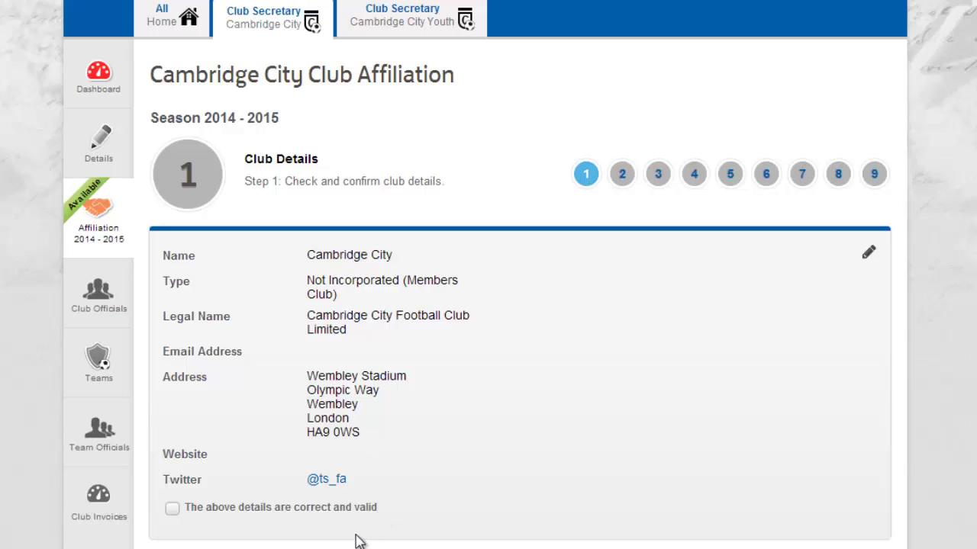
# Tick 'The above details are correct and valid' and save step 1 to continue
pyautogui.scroll(-2, 175, 449)
pyautogui.scroll(-3, 175, 397)
pyautogui.click(175, 327)
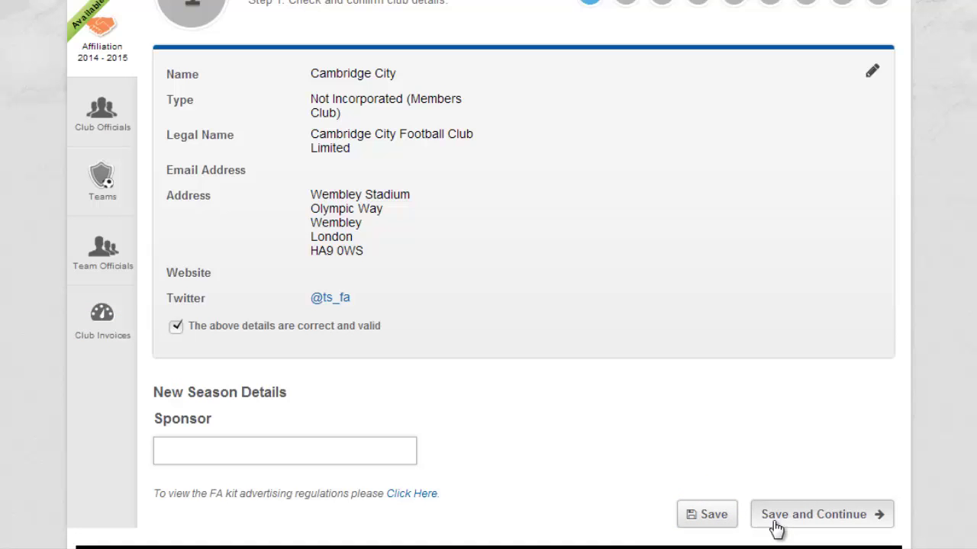
pyautogui.click(775, 523)
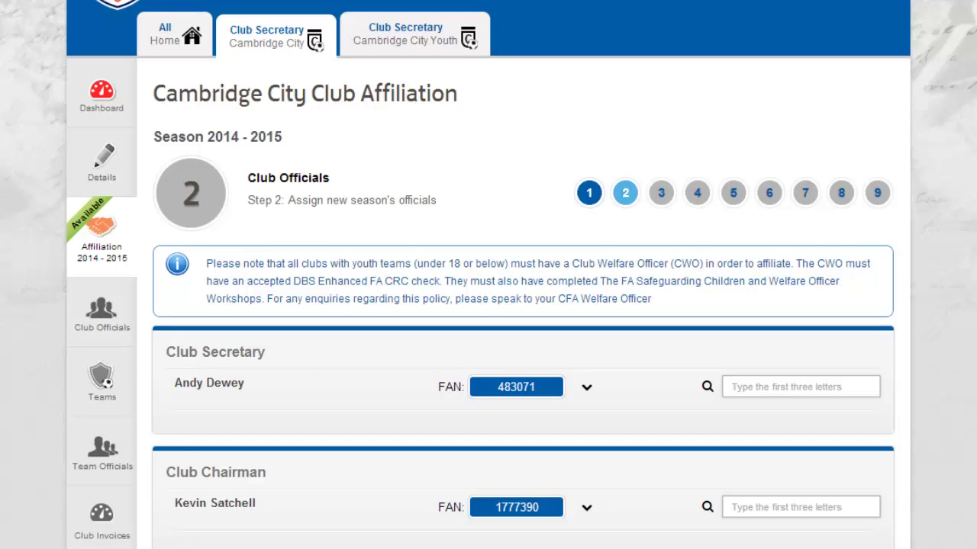
# Expand and collapse the club secretary's details to review the officials
pyautogui.scroll(-3, 488, 305)
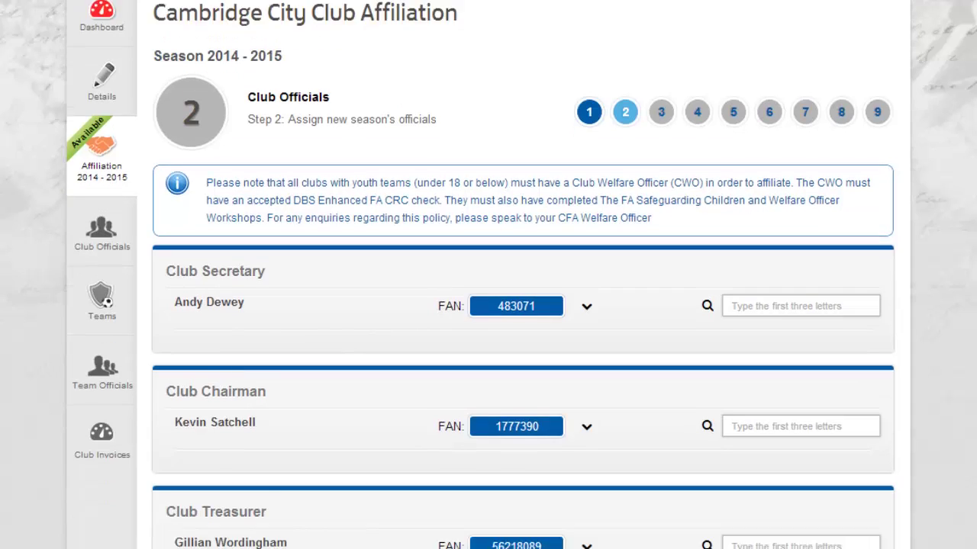
pyautogui.scroll(-2, 488, 275)
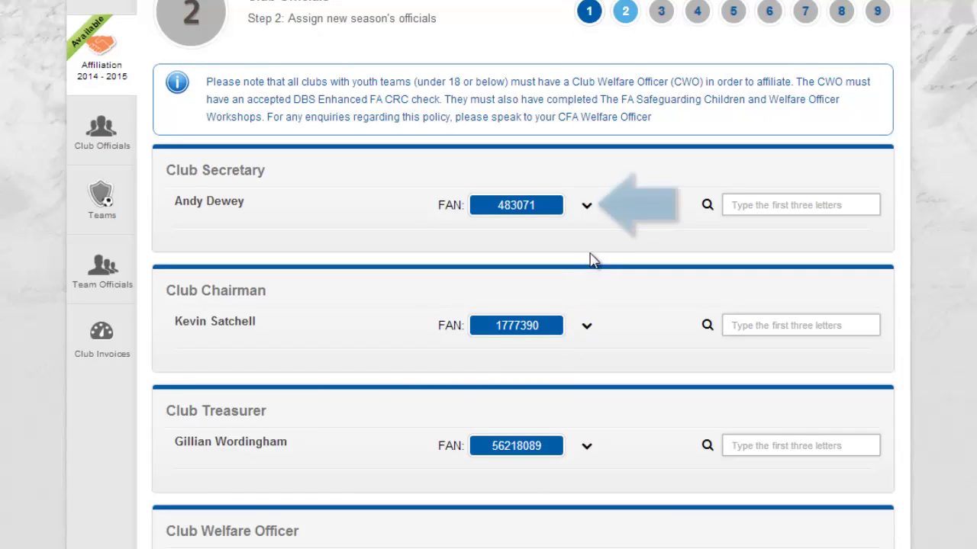
pyautogui.click(585, 213)
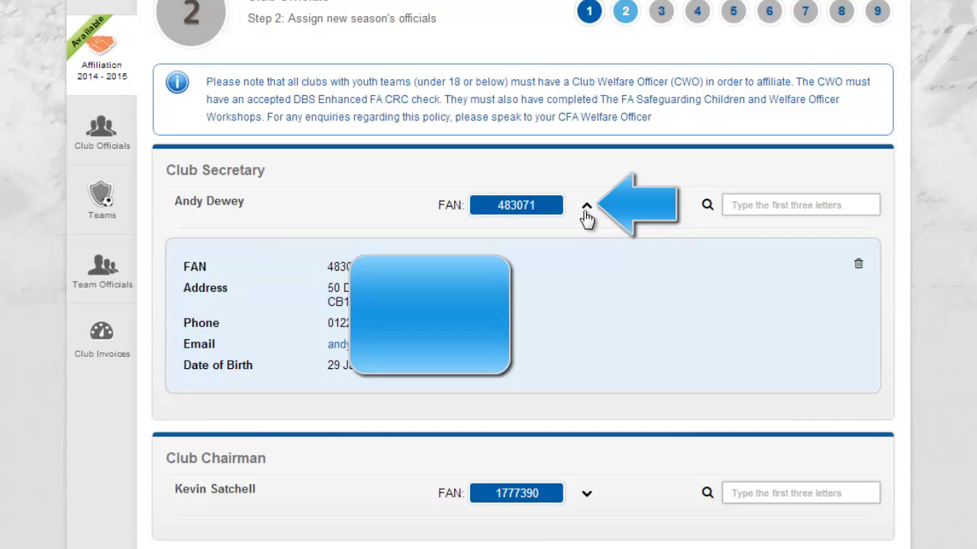
pyautogui.click(585, 213)
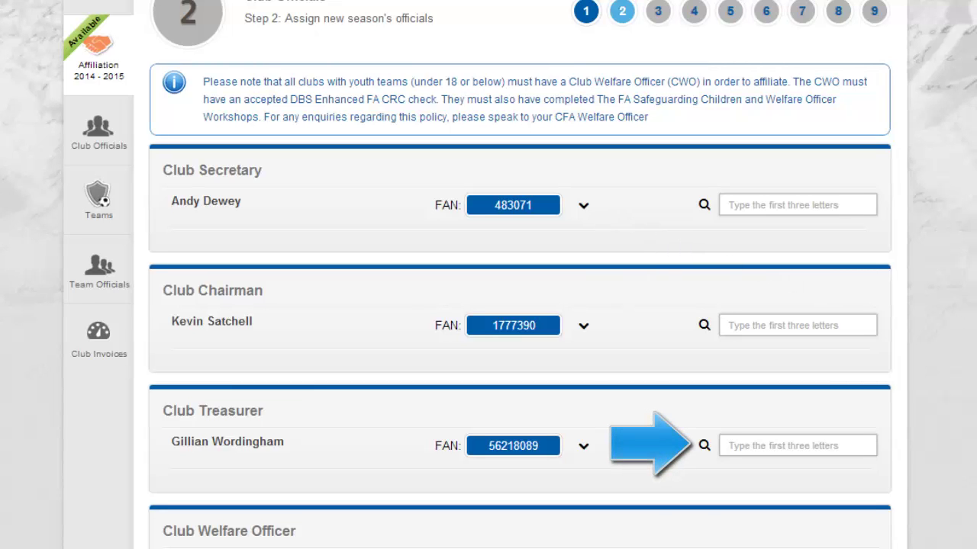
# Try a treasurer search for 'IAN', clear it, and save the officials unchanged
pyautogui.click(756, 447)
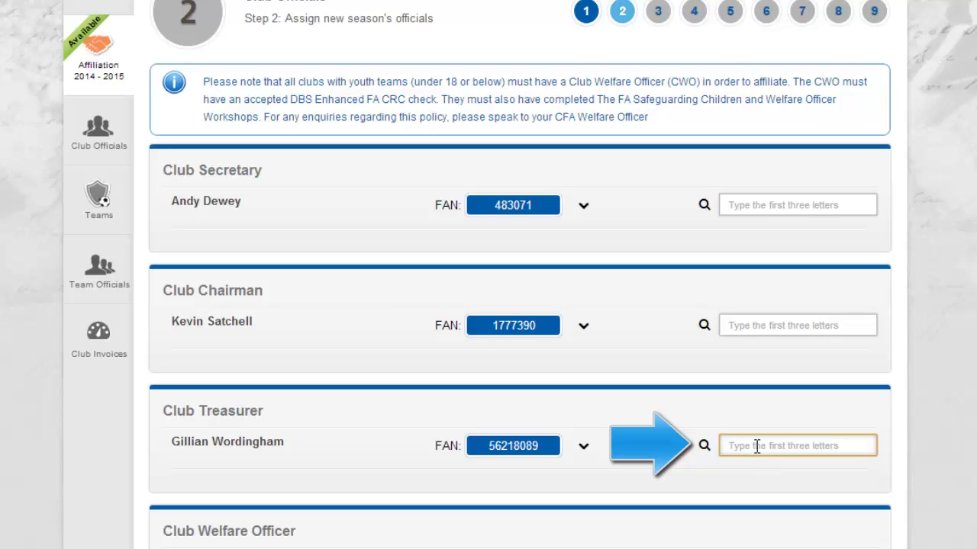
pyautogui.write('IAN')
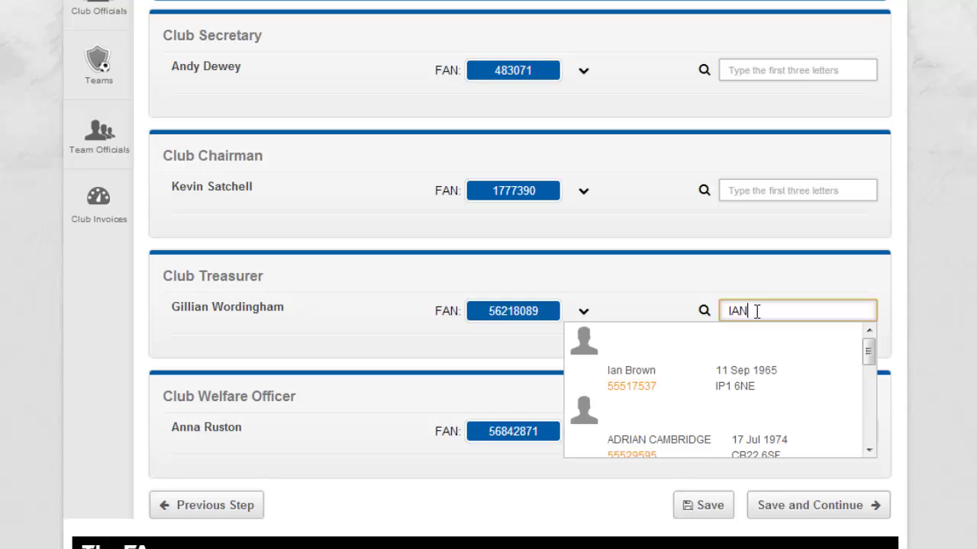
pyautogui.press('BackSpace')
pyautogui.press('BackSpace')
pyautogui.press('BackSpace')
pyautogui.click(949, 297)
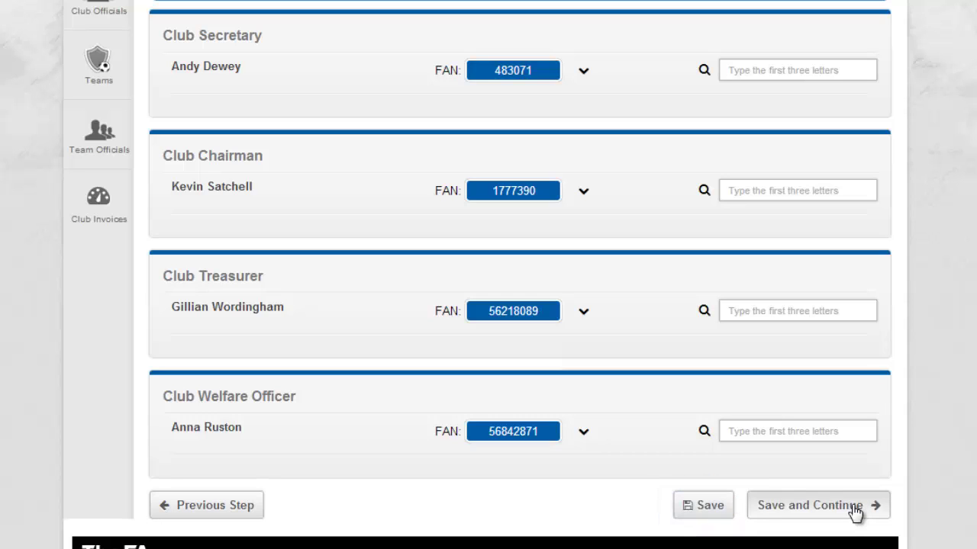
pyautogui.click(855, 510)
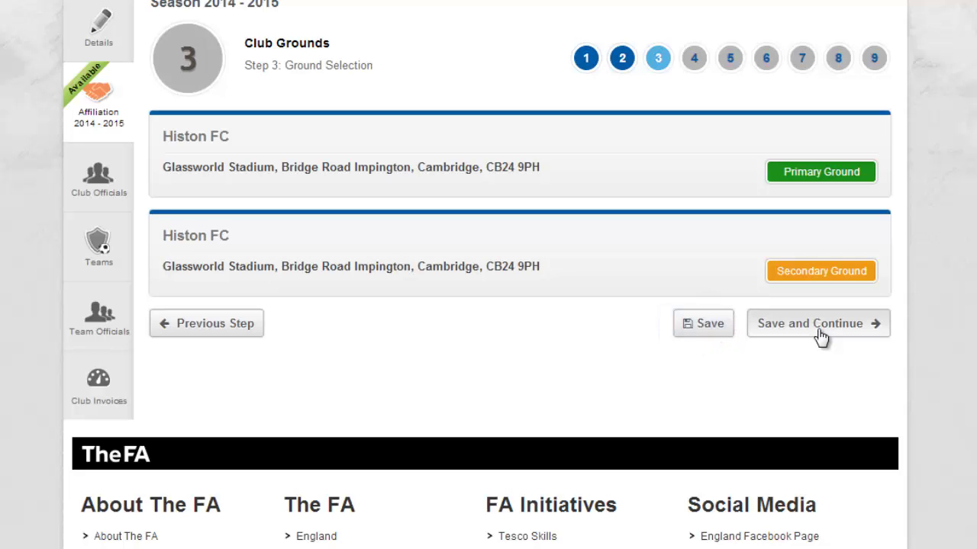
# Keep Histon FC as primary and secondary ground and save to reach Teams
pyautogui.click(820, 337)
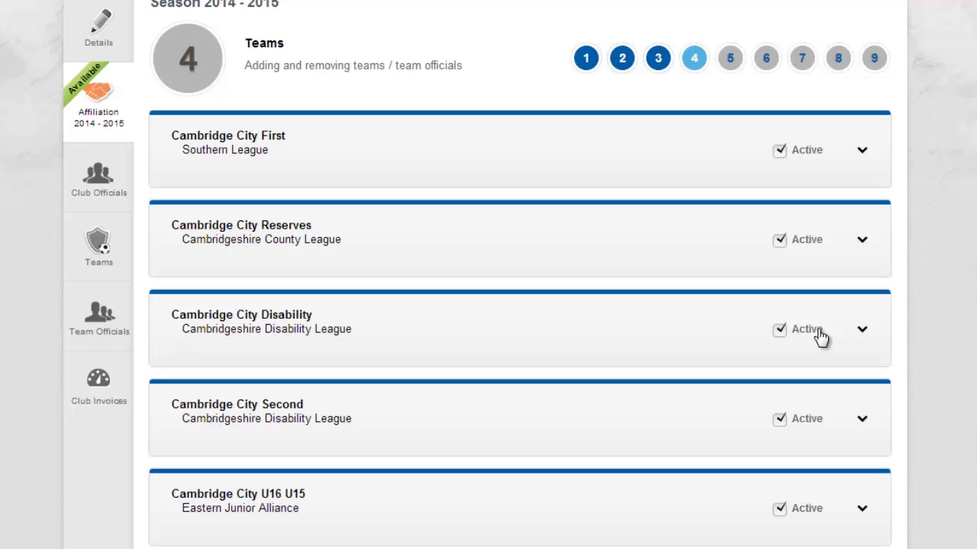
# Toggle Cambridge City First inactive and back to active, then open Cambridge City Reserves for editing
pyautogui.click(780, 151)
pyautogui.click(779, 151)
pyautogui.click(862, 243)
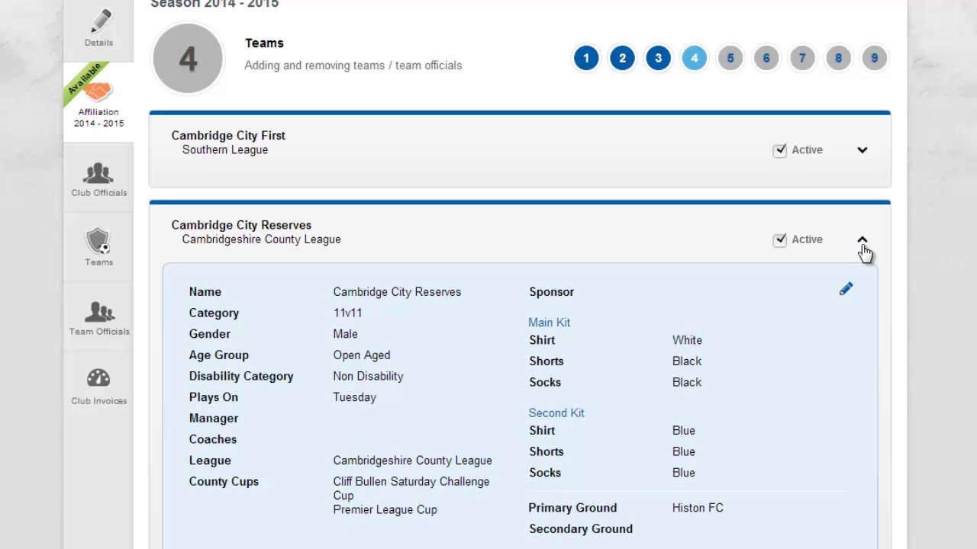
pyautogui.click(844, 292)
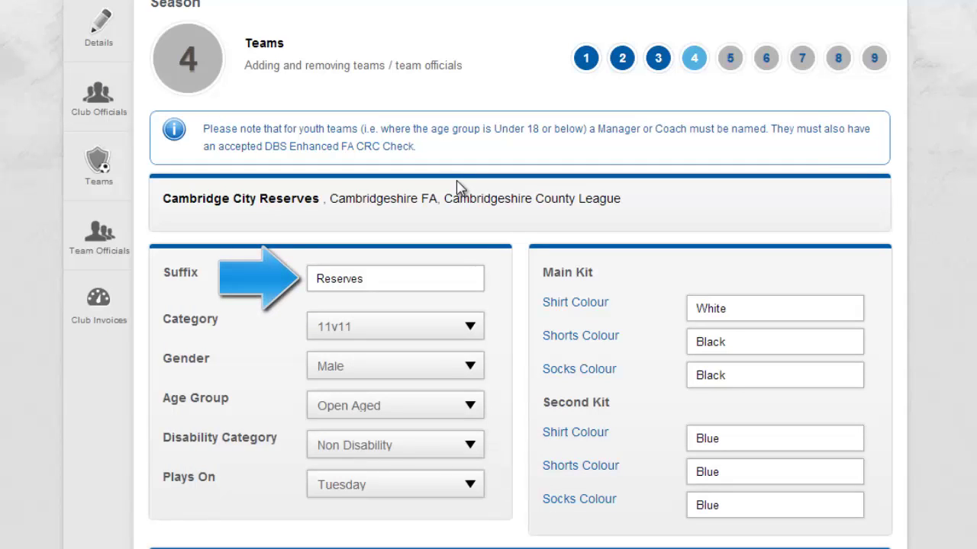
# Replace the Reserves team suffix with 'Red' and save the team
pyautogui.click(446, 282)
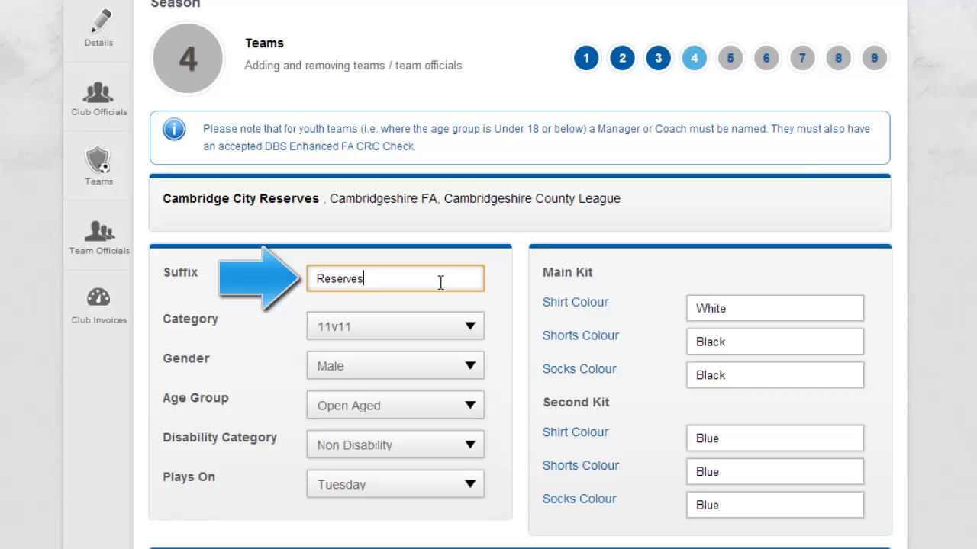
pyautogui.press('BackSpace')
pyautogui.press('BackSpace')
pyautogui.press('BackSpace')
pyautogui.press('BackSpace')
pyautogui.press('BackSpace')
pyautogui.press('BackSpace')
pyautogui.press('BackSpace')
pyautogui.press('BackSpace')
pyautogui.write('Red')
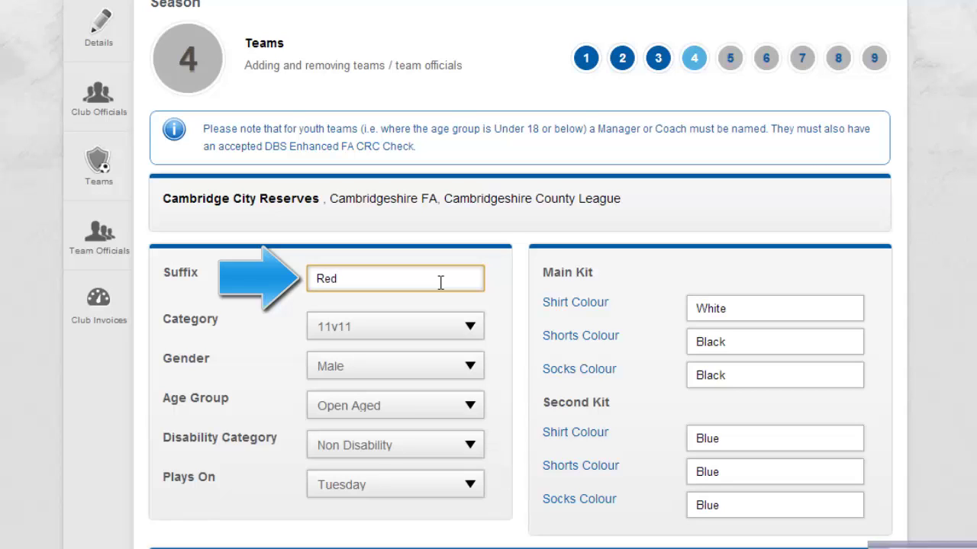
pyautogui.click(498, 280)
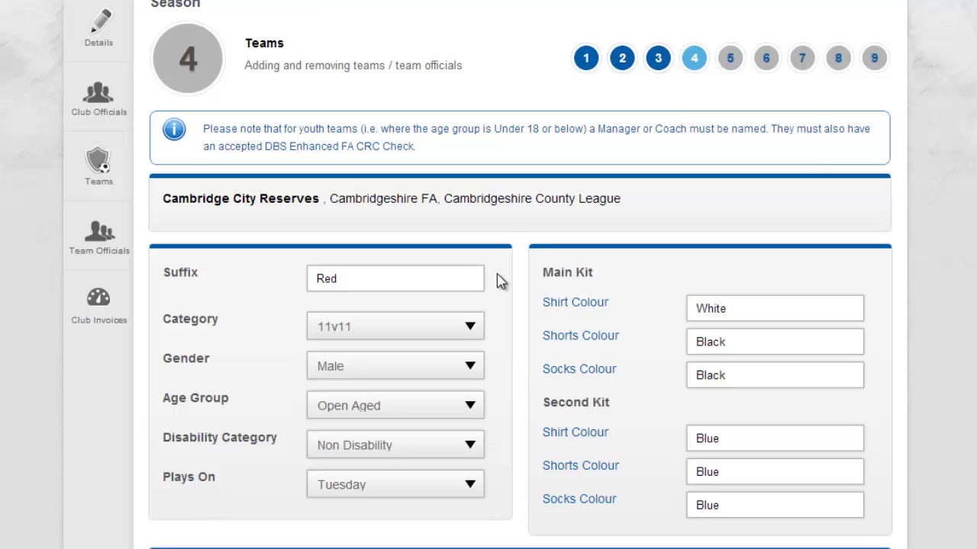
pyautogui.scroll(-5, 475, 274)
pyautogui.scroll(-4, 521, 275)
pyautogui.scroll(-1, 522, 275)
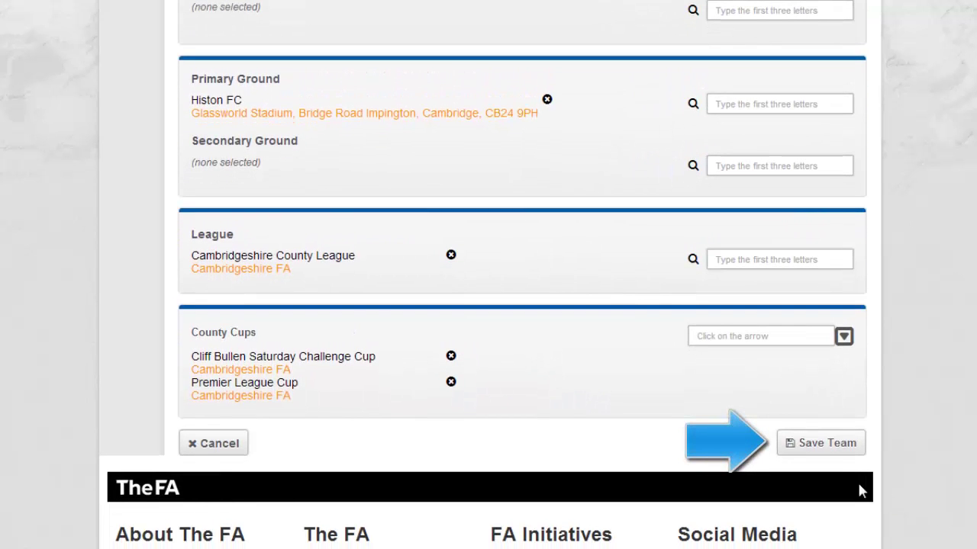
pyautogui.click(834, 455)
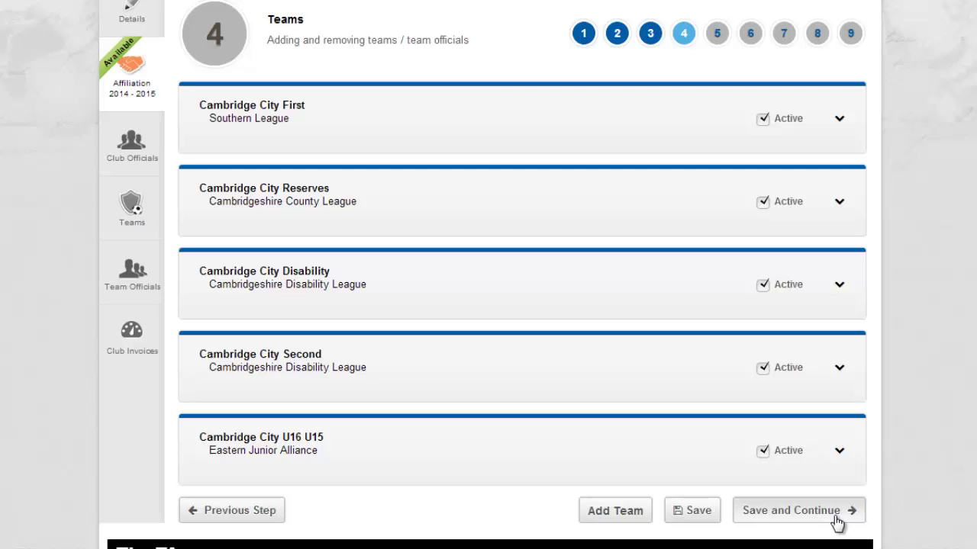
# Continue to Supporting Documentation and tick the personal accident insurance declaration
pyautogui.click(837, 521)
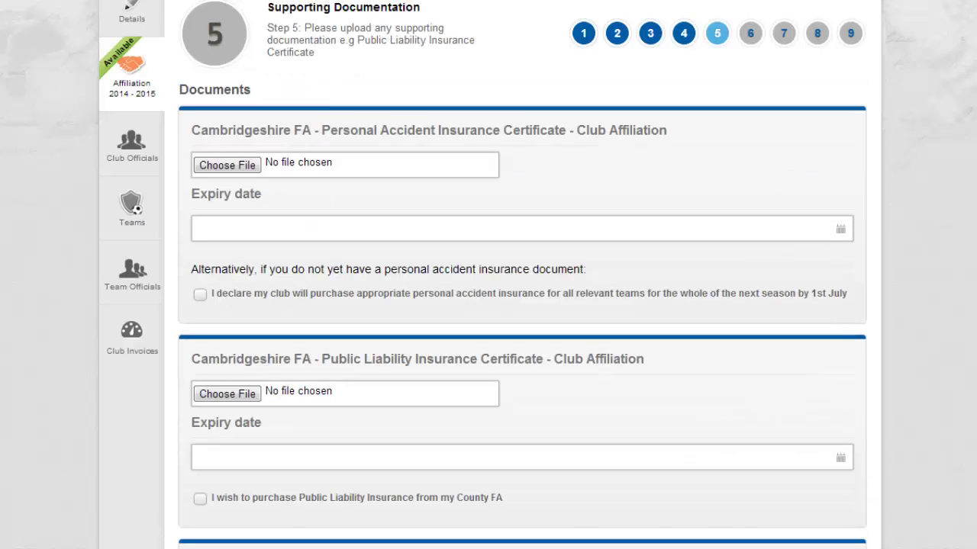
pyautogui.scroll(-2, 521, 306)
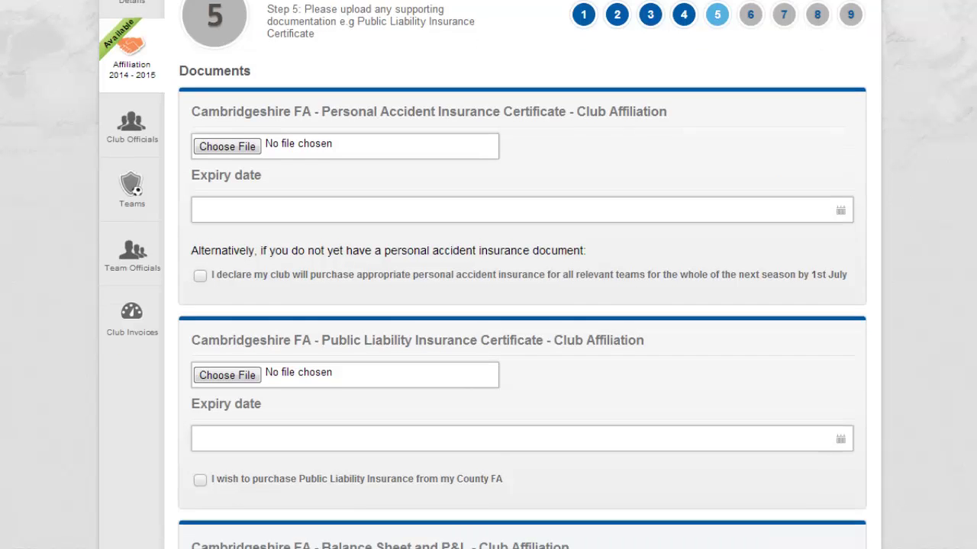
pyautogui.scroll(-2, 521, 305)
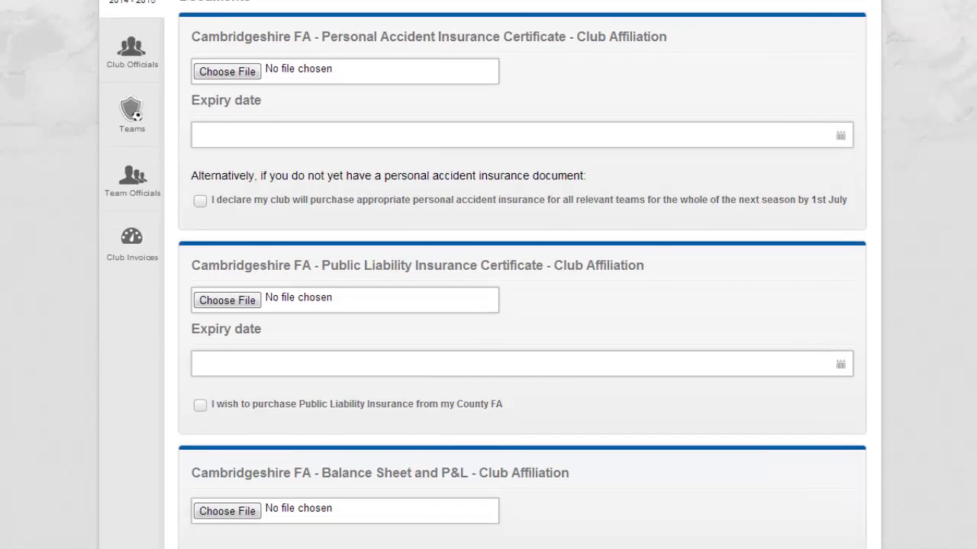
pyautogui.scroll(-1, 521, 305)
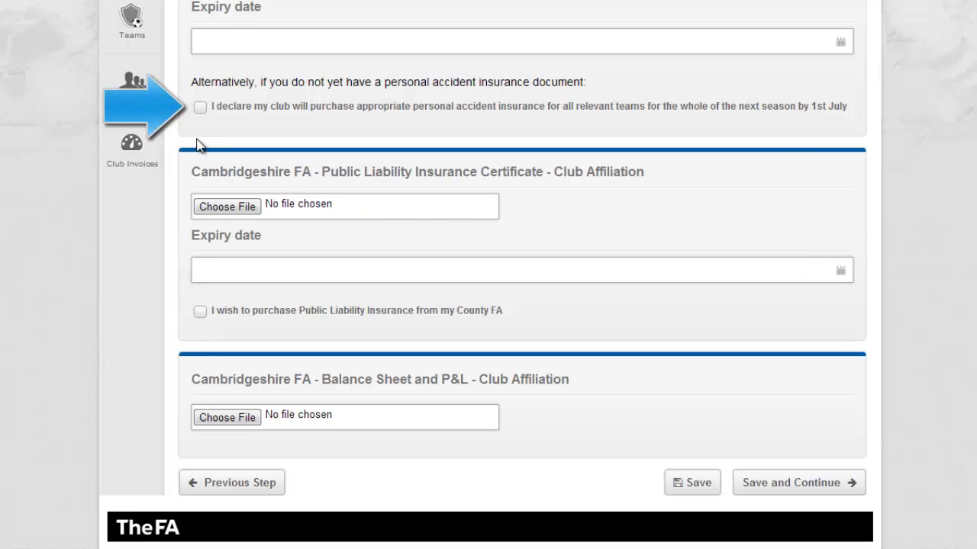
pyautogui.click(198, 113)
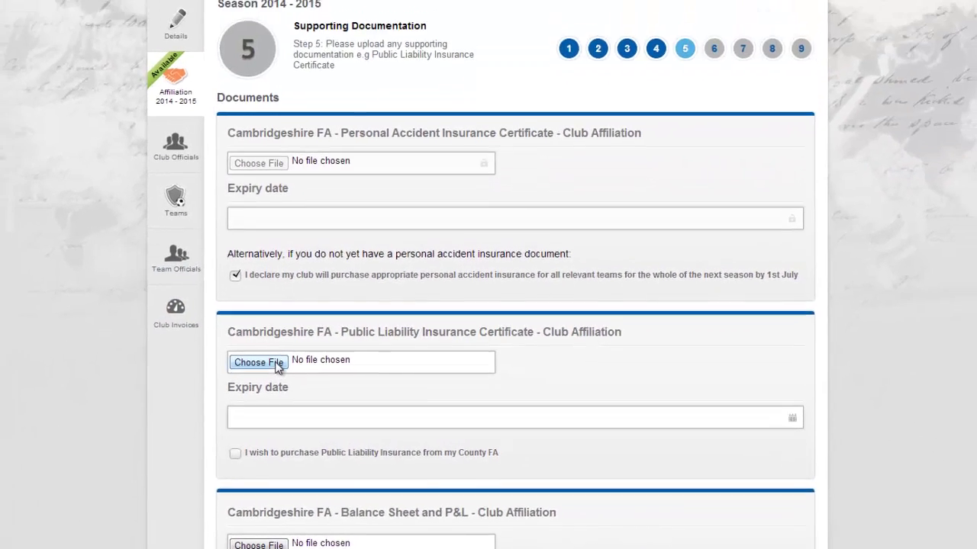
# Attach PL Ins Cert.PNG as the public liability certificate
pyautogui.click(252, 251)
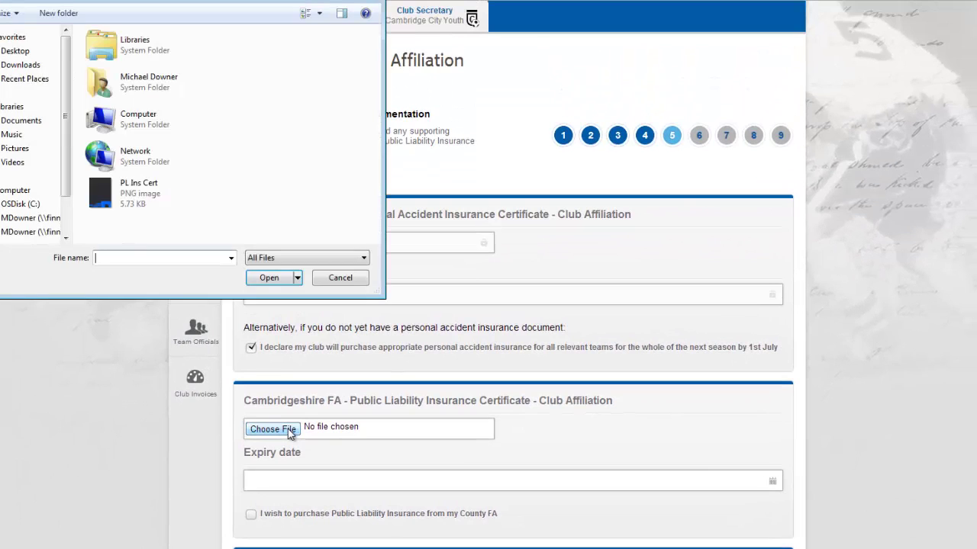
pyautogui.click(142, 205)
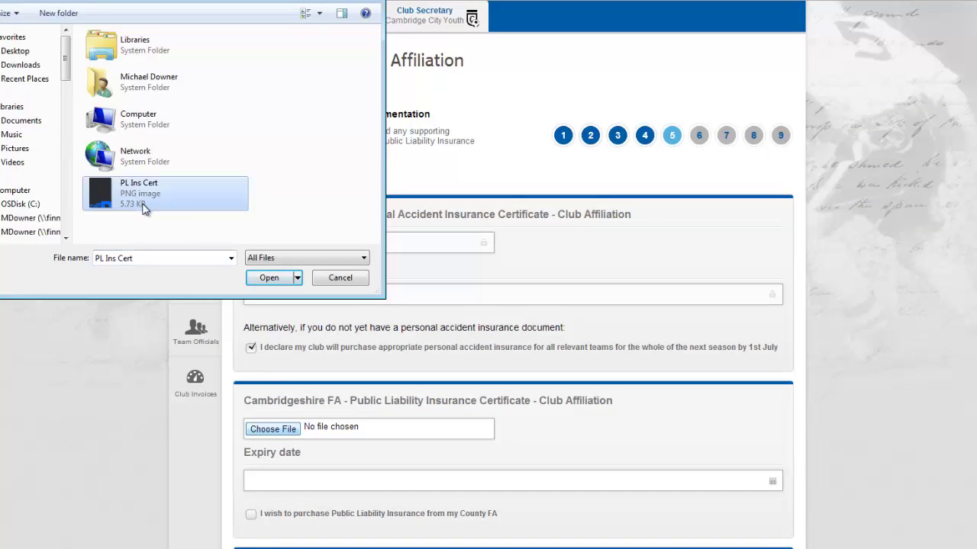
pyautogui.click(261, 279)
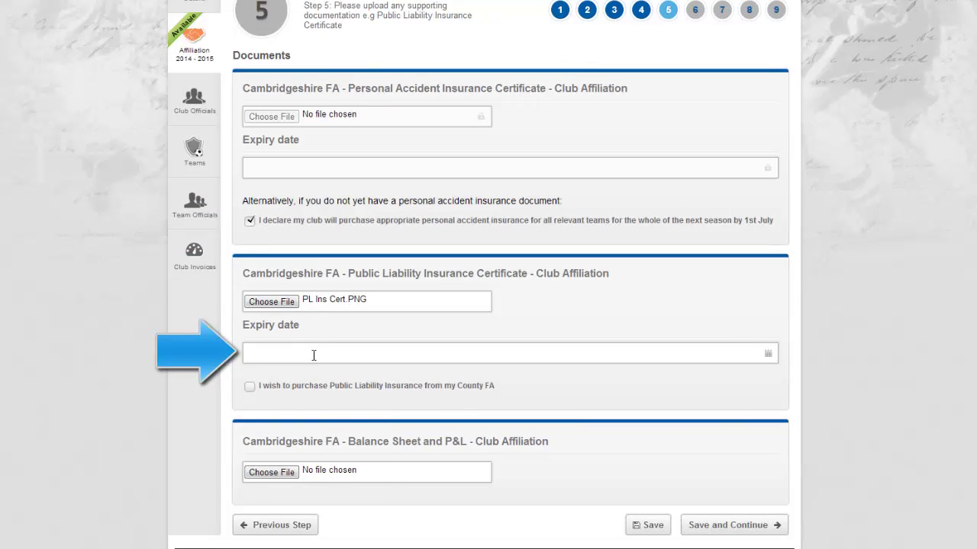
# Set the public liability certificate expiry date to 01/03/2015 and save the documents
pyautogui.click(313, 355)
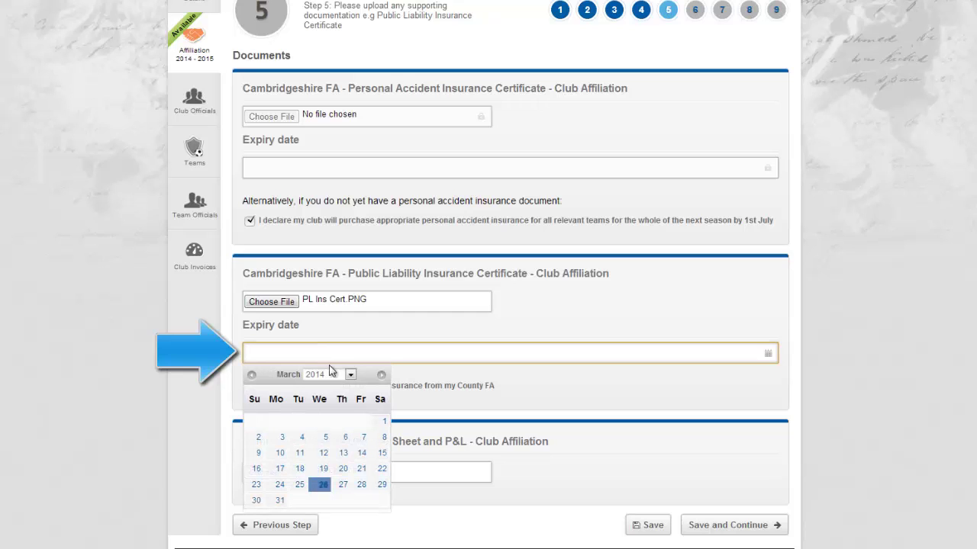
pyautogui.click(382, 374)
pyautogui.click(381, 374)
pyautogui.click(381, 374)
pyautogui.click(381, 375)
pyautogui.click(382, 375)
pyautogui.click(382, 374)
pyautogui.click(382, 375)
pyautogui.click(381, 375)
pyautogui.click(381, 375)
pyautogui.click(381, 374)
pyautogui.click(381, 374)
pyautogui.click(381, 374)
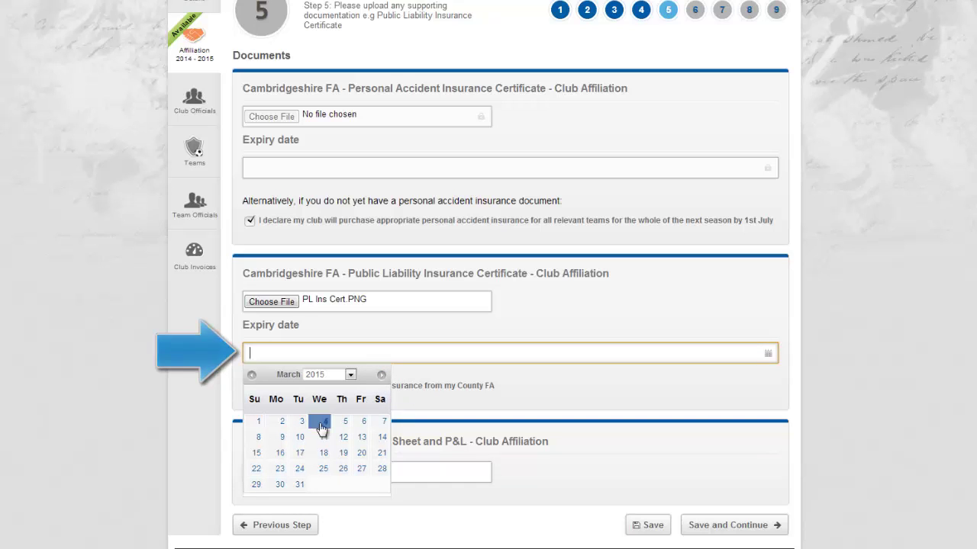
pyautogui.click(258, 422)
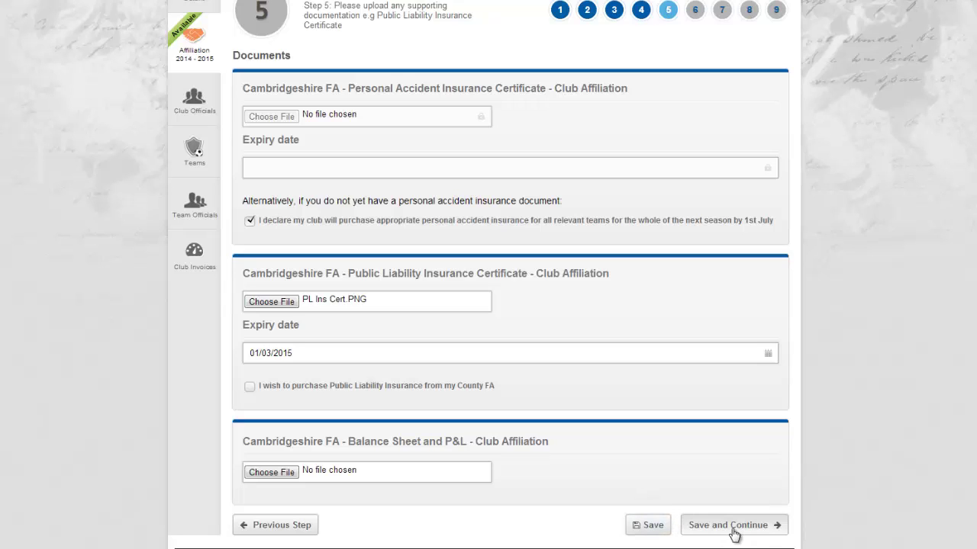
pyautogui.click(732, 526)
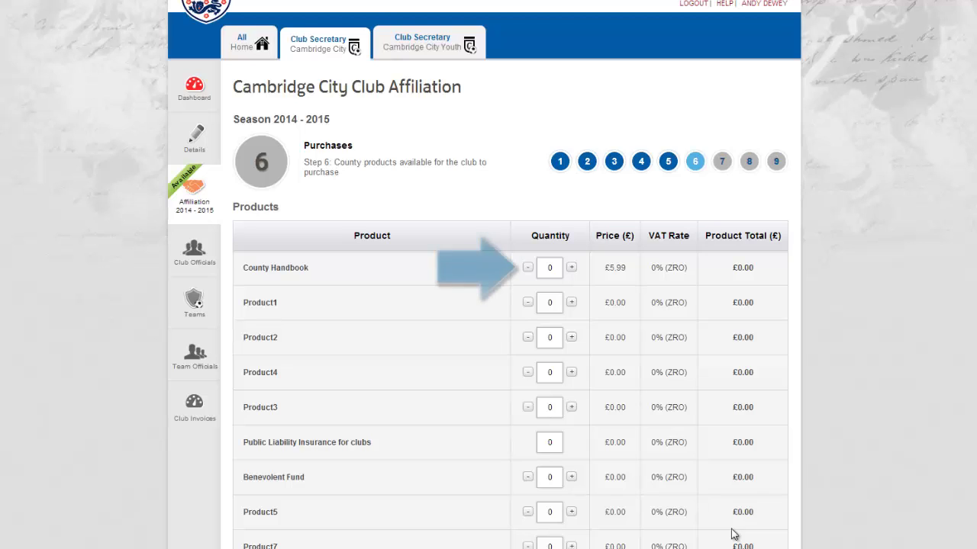
# Order a quantity of 1 County Handbook at £5.99 and save the purchases
pyautogui.click(572, 268)
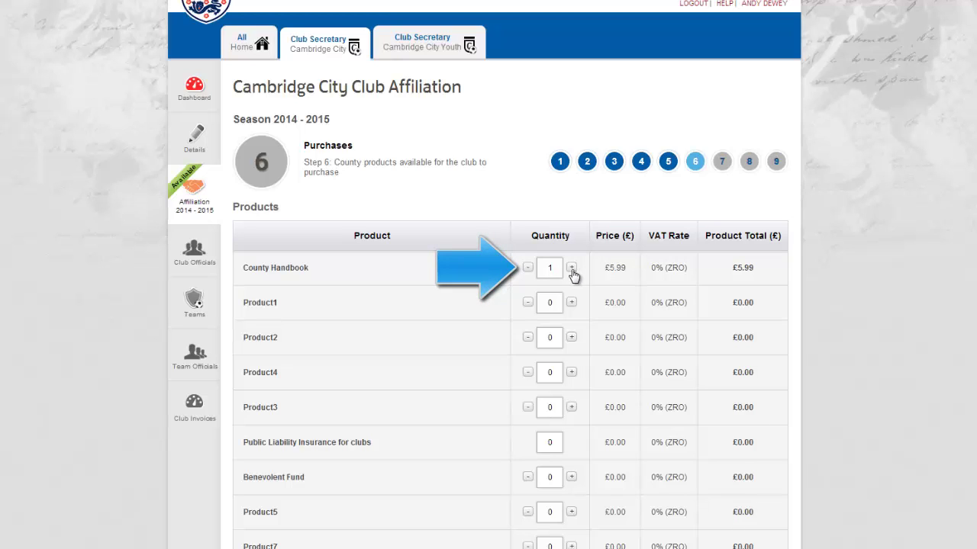
pyautogui.click(553, 268)
pyautogui.write('0')
pyautogui.press('BackSpace')
pyautogui.press('BackSpace')
pyautogui.write('1')
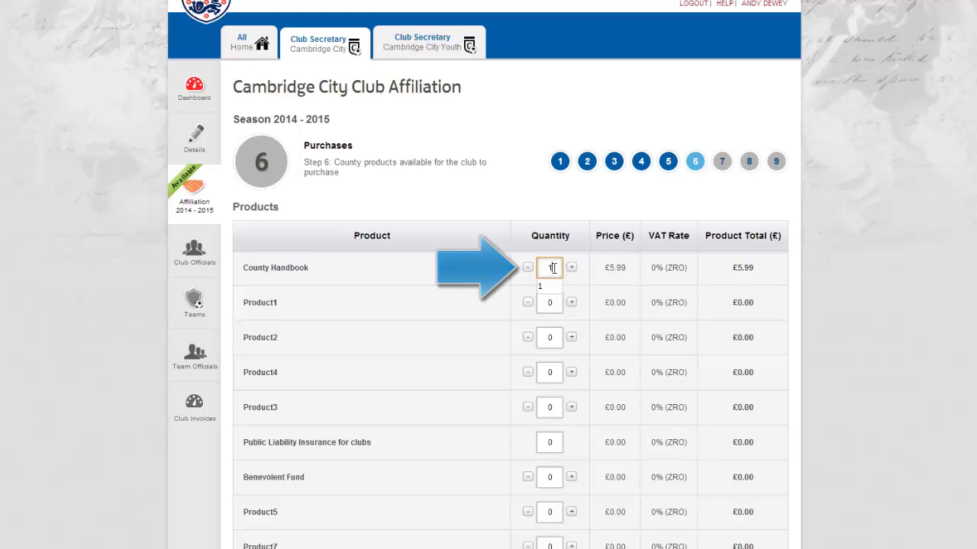
pyautogui.click(581, 281)
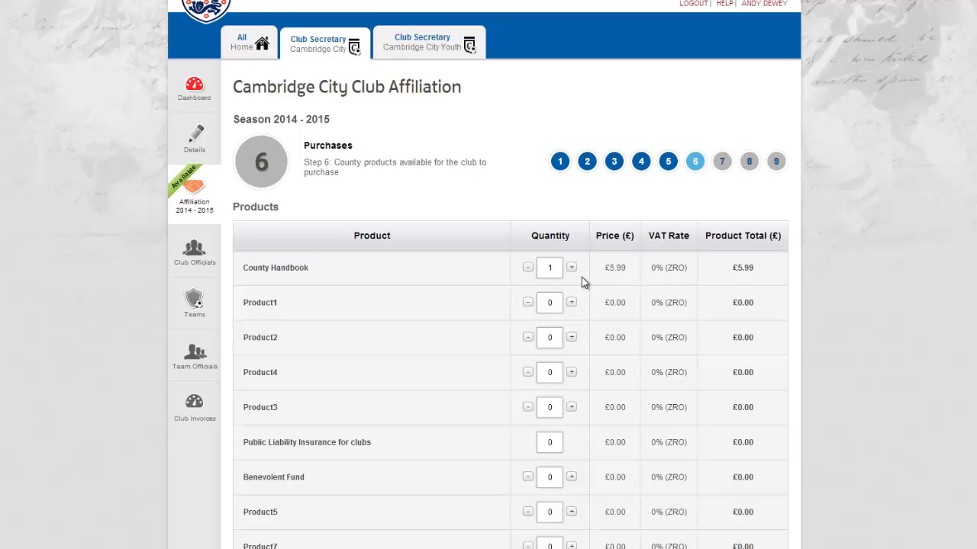
pyautogui.scroll(-2, 582, 278)
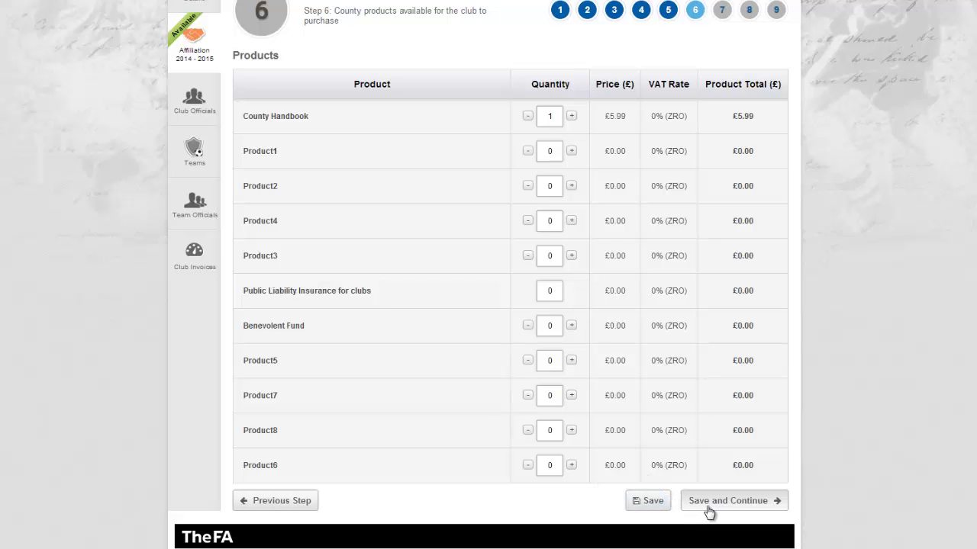
pyautogui.click(708, 507)
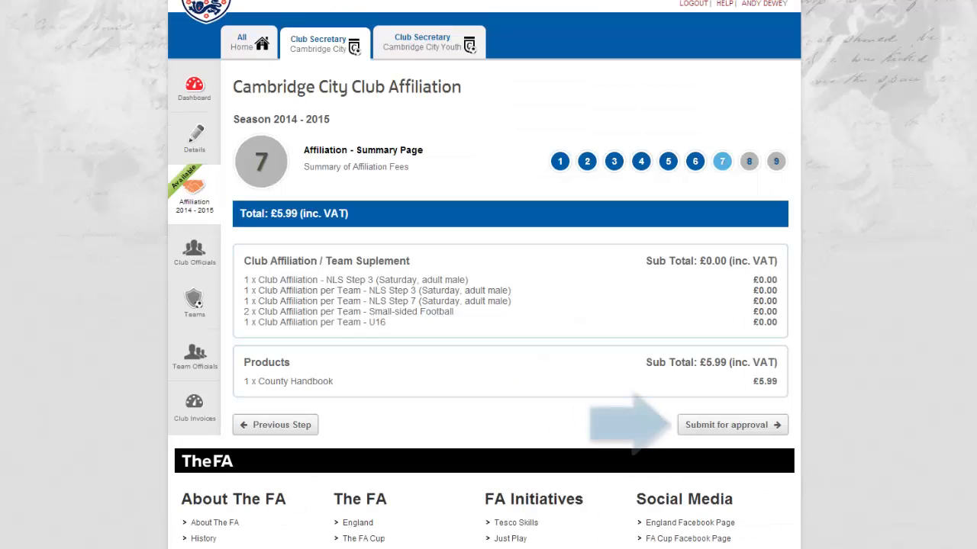
# Submit the affiliation summary for county FA approval
pyautogui.click(744, 435)
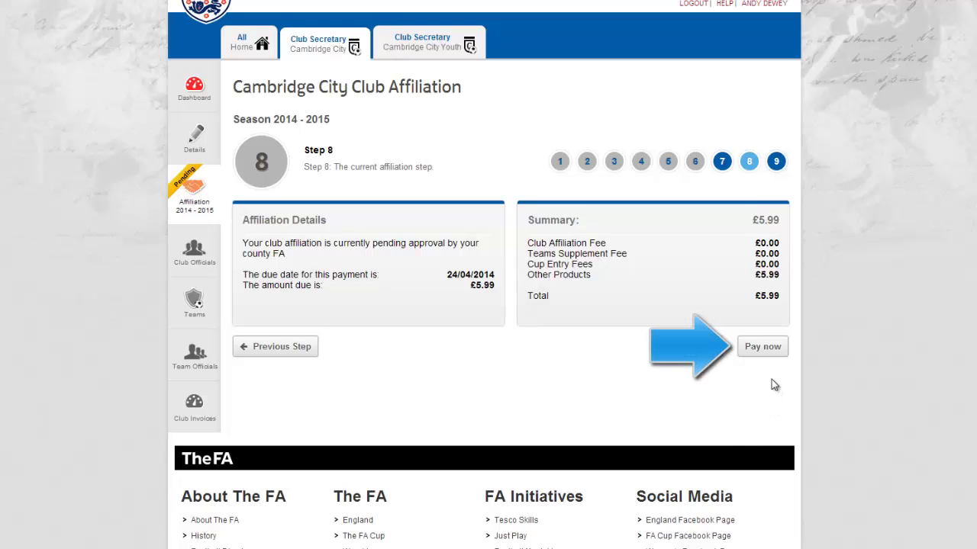
# Choose Pay now for the £5.99 affiliation fee
pyautogui.click(767, 355)
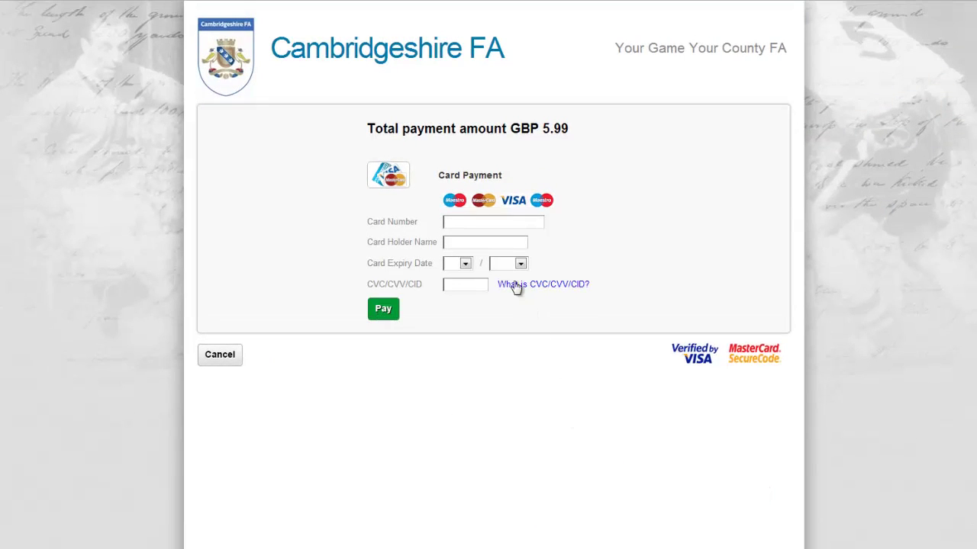
# Enter the card number and the card holder's name on the payment form
pyautogui.click(508, 224)
pyautogui.write('4111')
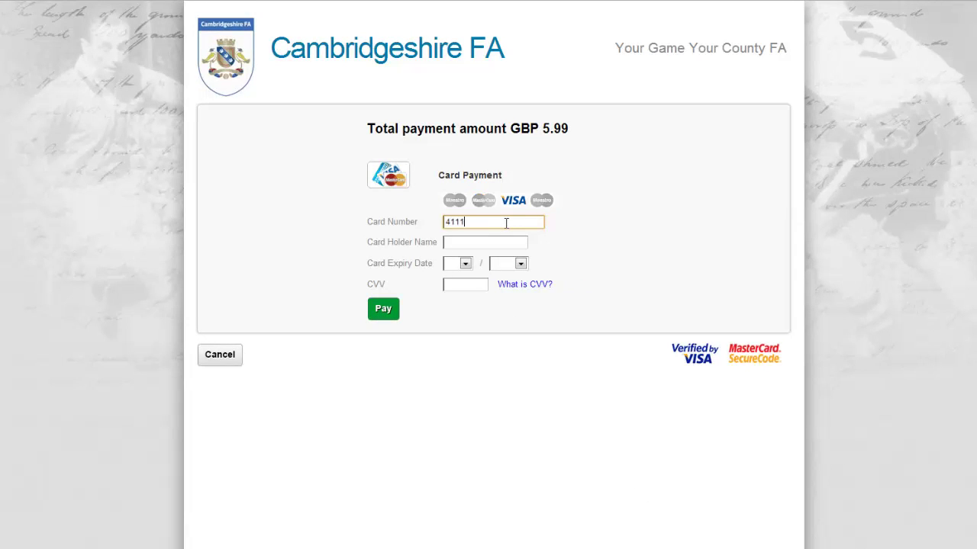
pyautogui.write(' 1111 1111 1111')
pyautogui.click(510, 241)
pyautogui.write('Your')
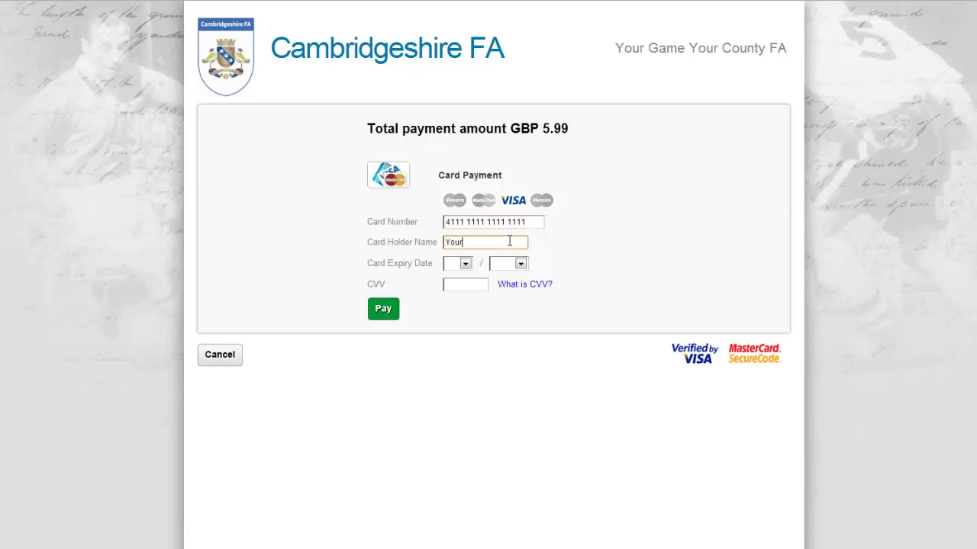
pyautogui.write(' Name Here')
# Select the card expiry month and year, enter the security code, and pay GBP 5.99
pyautogui.click(464, 264)
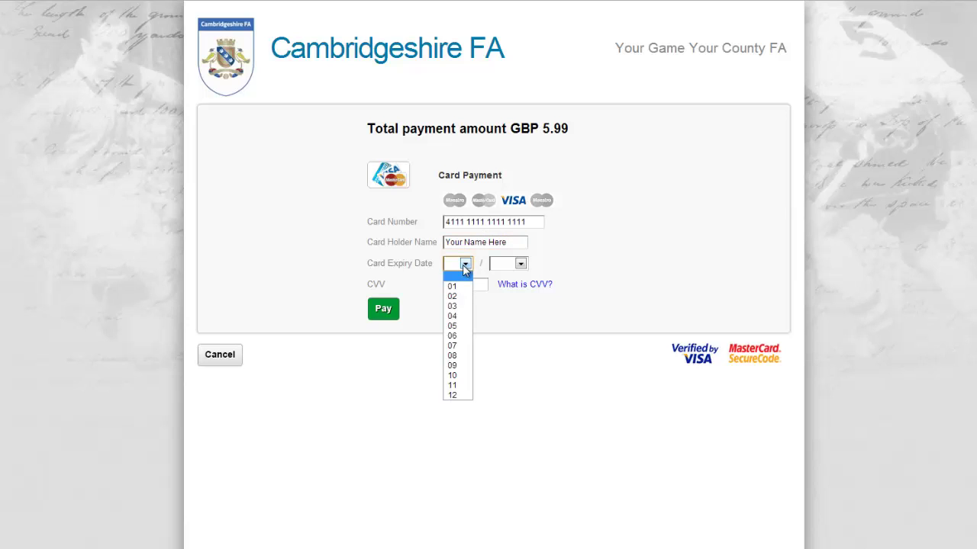
pyautogui.click(453, 336)
pyautogui.click(508, 266)
pyautogui.click(502, 306)
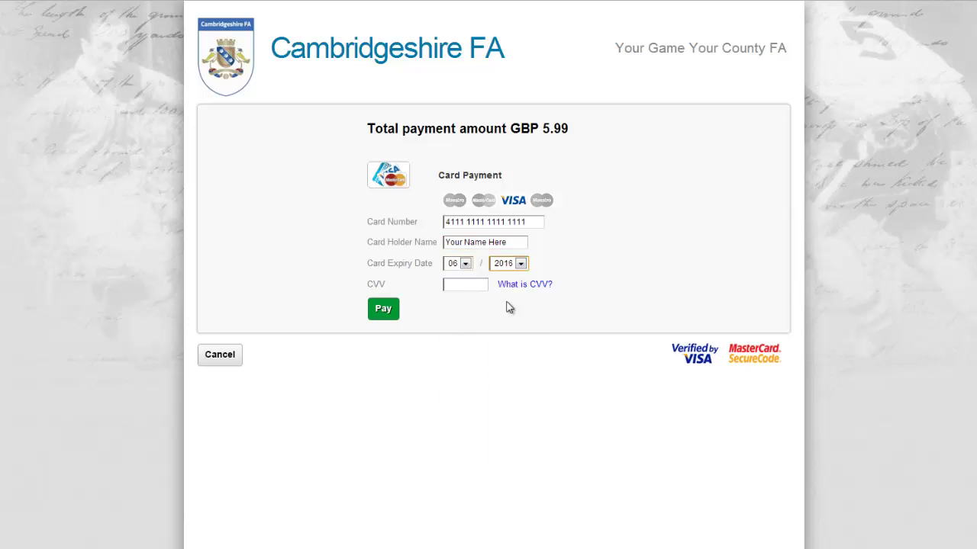
pyautogui.click(475, 285)
pyautogui.write('737')
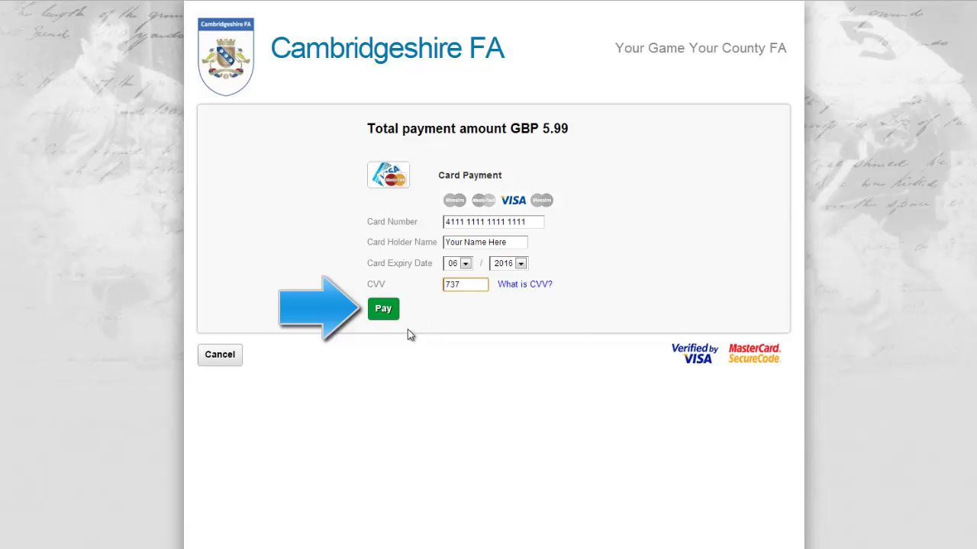
pyautogui.click(383, 309)
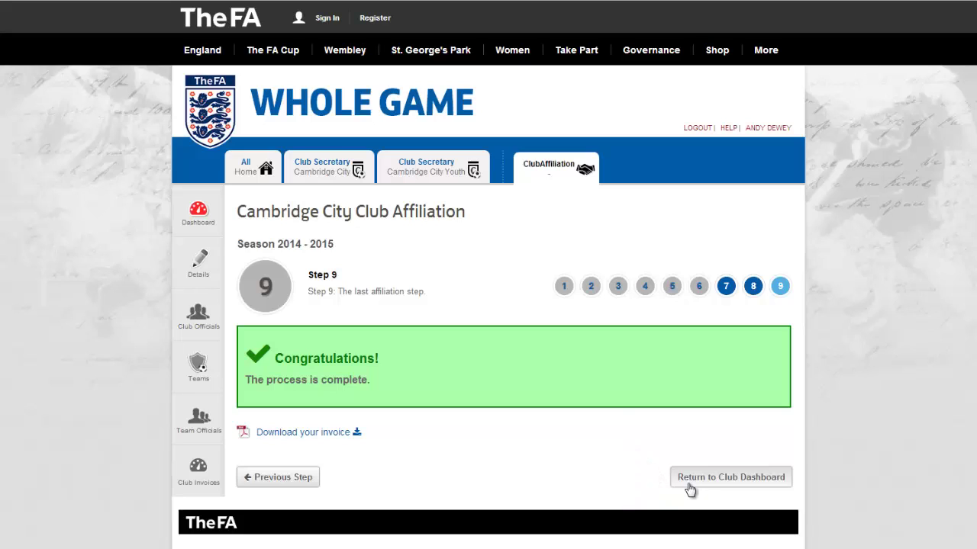
# Return to Cambridge City's Club Dashboard from the Congratulations page
pyautogui.click(689, 489)
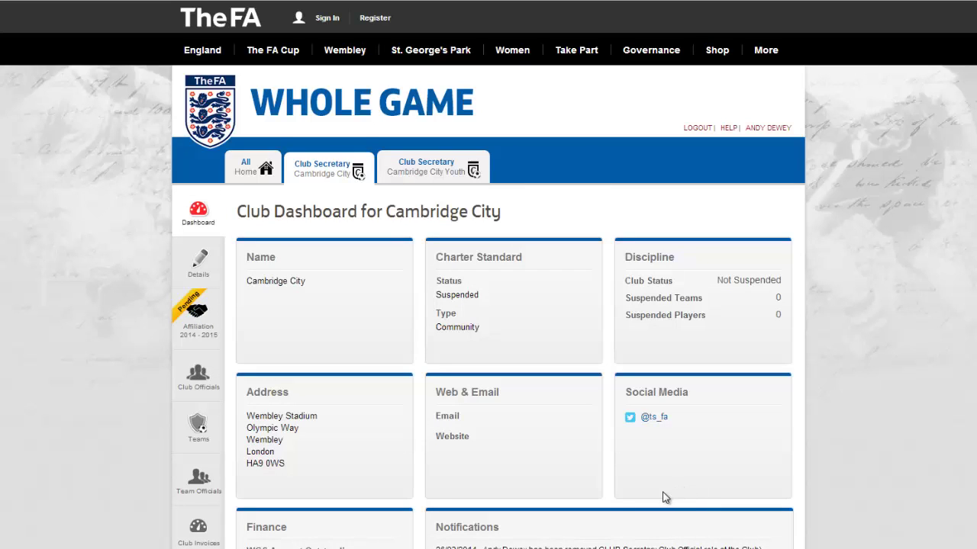